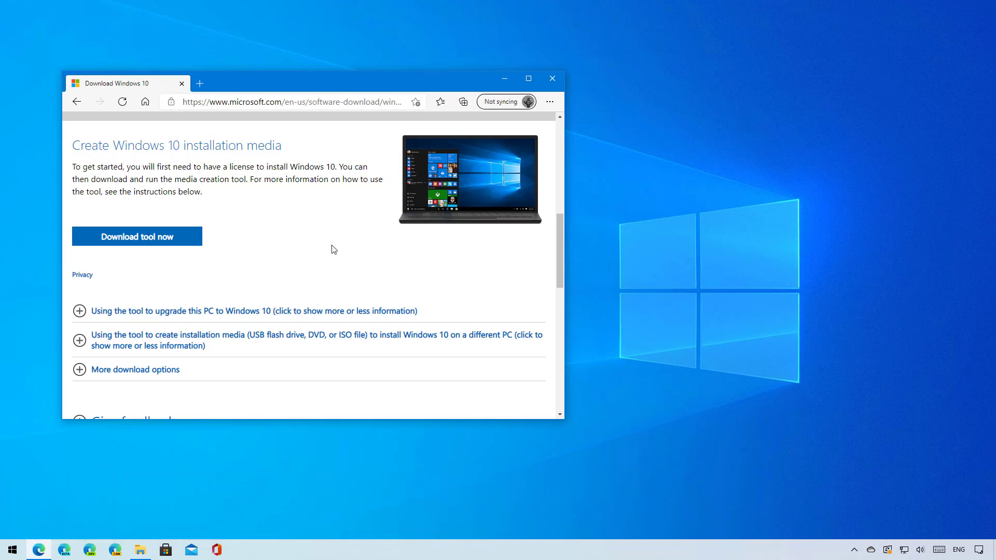
Download MediaCreationTool.exe with the 'Download tool now' button in Edge
{"action": "left_click", "coordinate": [183, 240]}
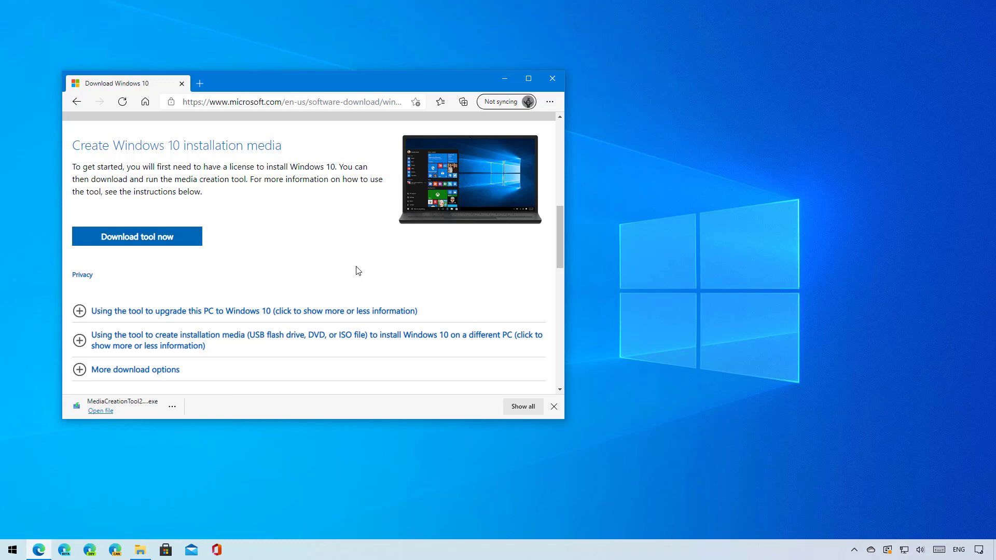
Launch MediaCreationTool.exe from the downloads folder, allow it, and accept its license terms
{"action": "key", "text": "super+e"}
{"action": "left_click", "coordinate": [313, 240]}
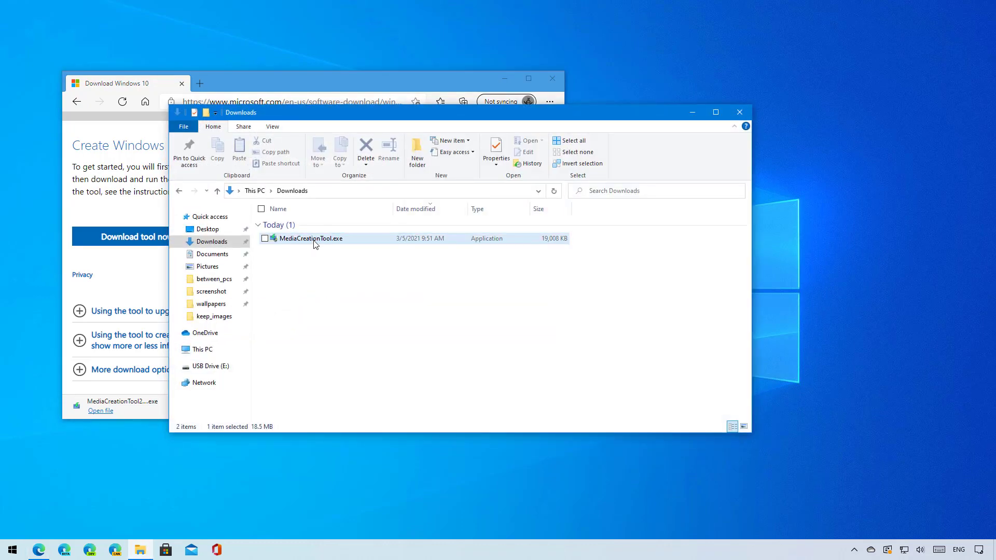
{"action": "double_click", "coordinate": [314, 241]}
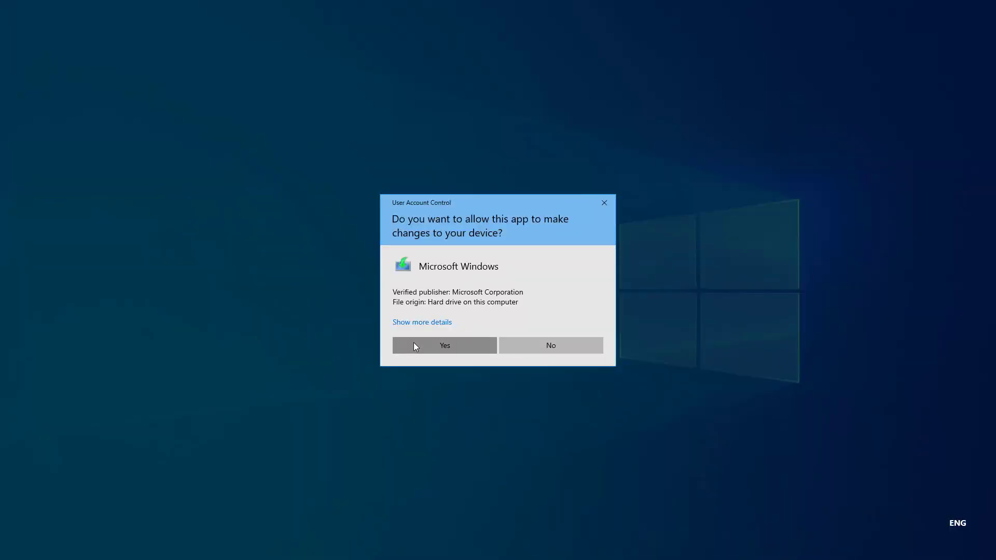
{"action": "left_click", "coordinate": [413, 343]}
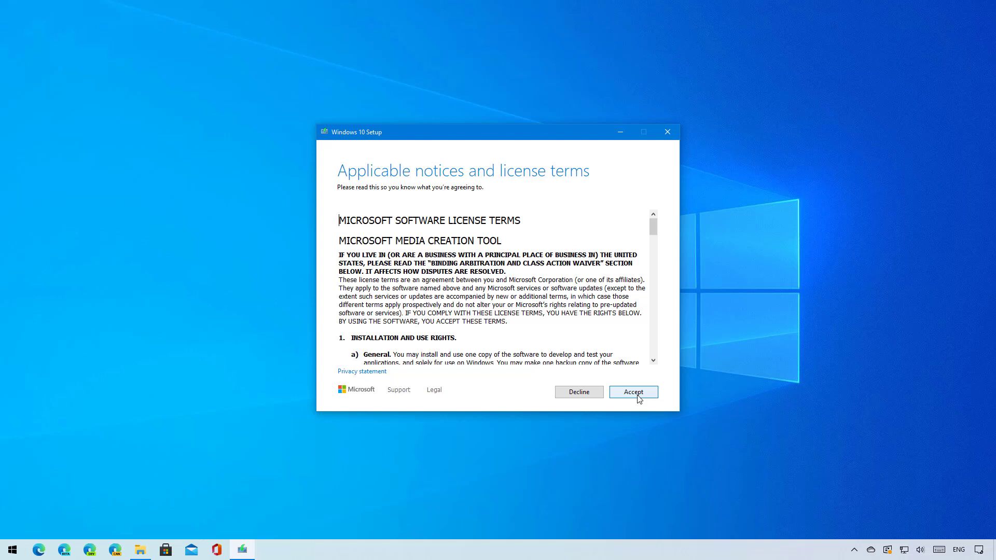
{"action": "left_click", "coordinate": [639, 399]}
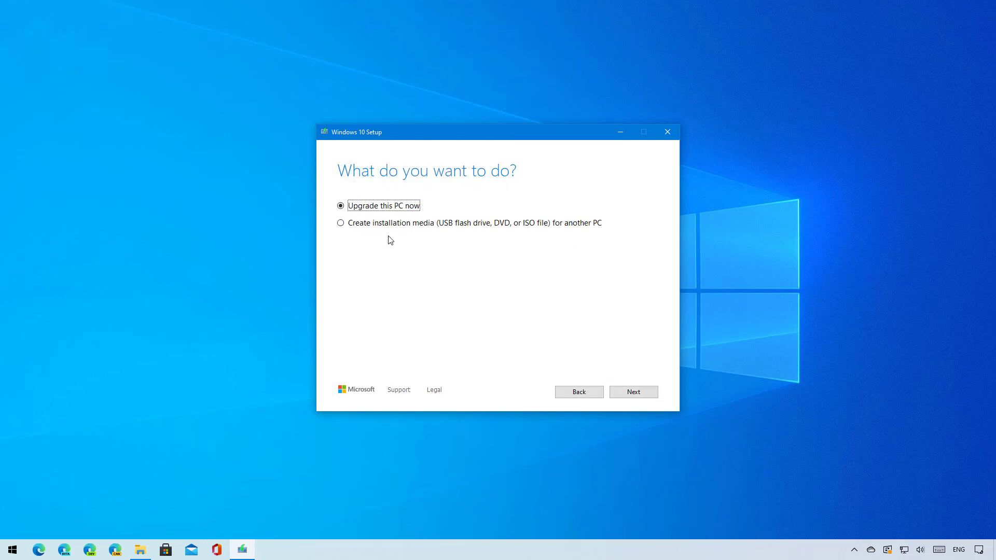
Choose 'Create installation media' with the recommended options for this PC
{"action": "left_click", "coordinate": [394, 228]}
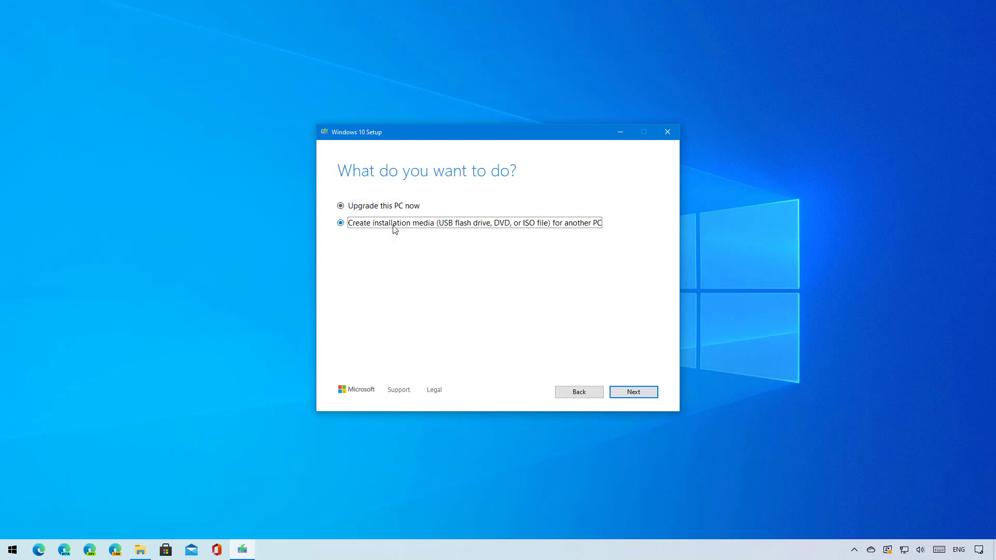
{"action": "left_click", "coordinate": [628, 392]}
{"action": "left_click", "coordinate": [340, 297]}
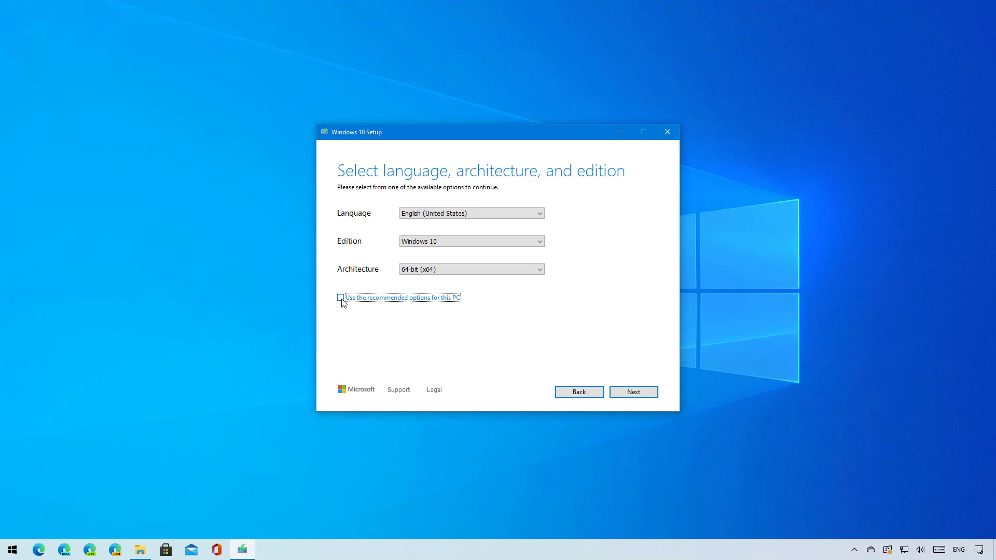
{"action": "left_click", "coordinate": [341, 301]}
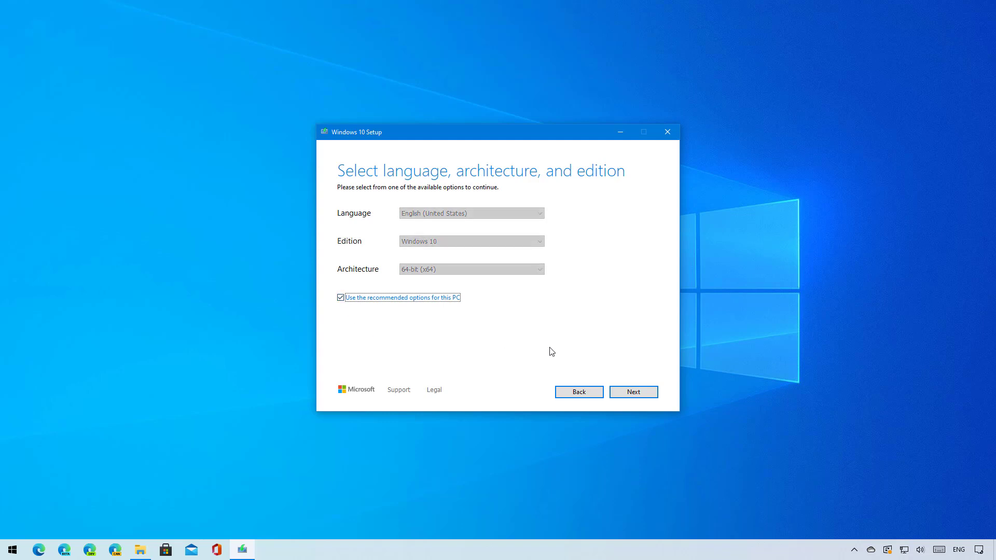
Choose USB flash drive E: as the target and write Windows 10 to it
{"action": "left_click", "coordinate": [622, 394]}
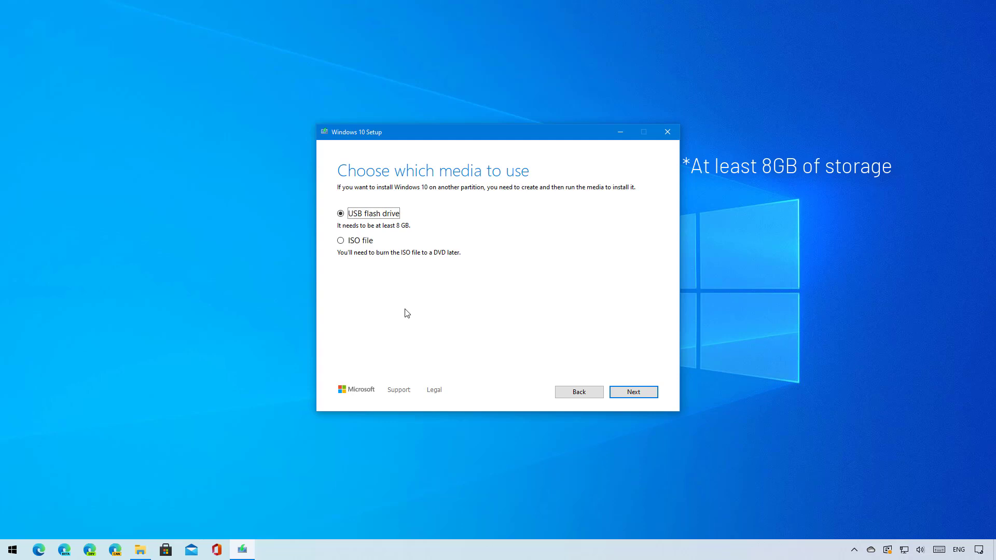
{"action": "left_click", "coordinate": [615, 395]}
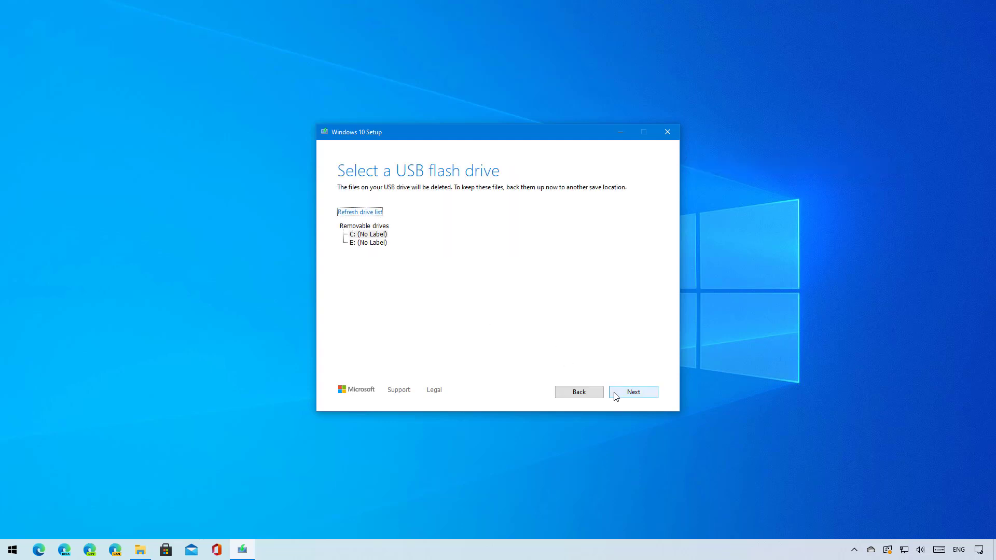
{"action": "left_click", "coordinate": [371, 243]}
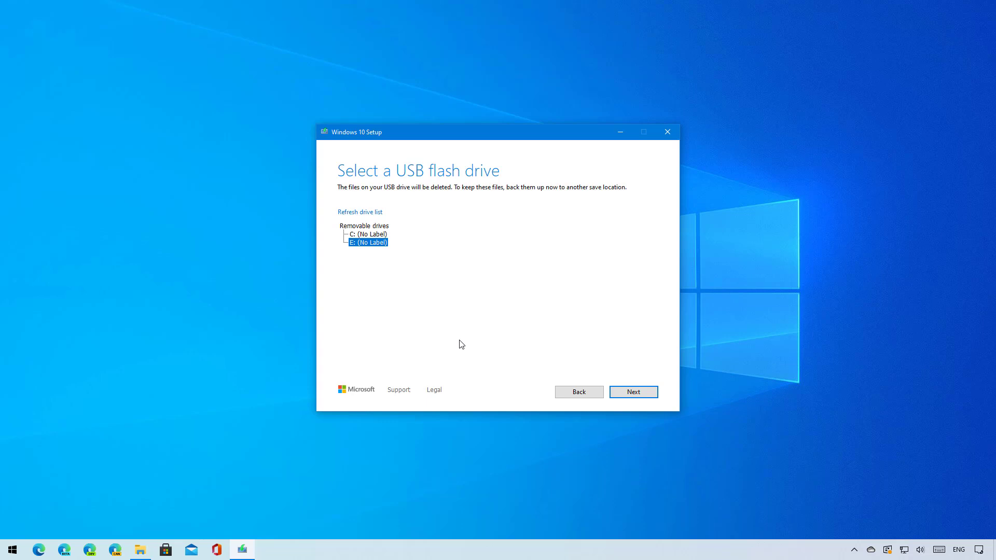
{"action": "left_click", "coordinate": [633, 392]}
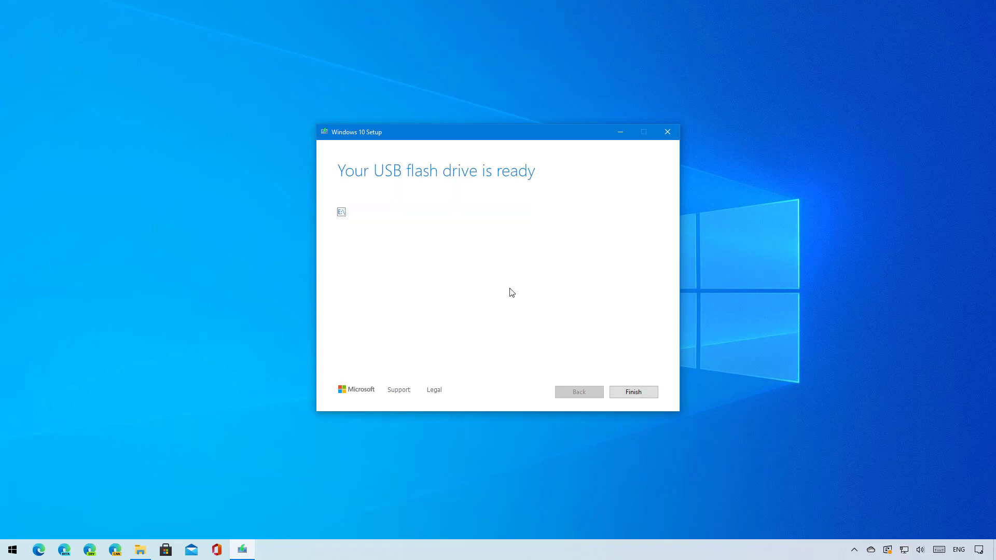
Close the finished Media Creation Tool and restart the PC from the Start menu
{"action": "left_click", "coordinate": [636, 393]}
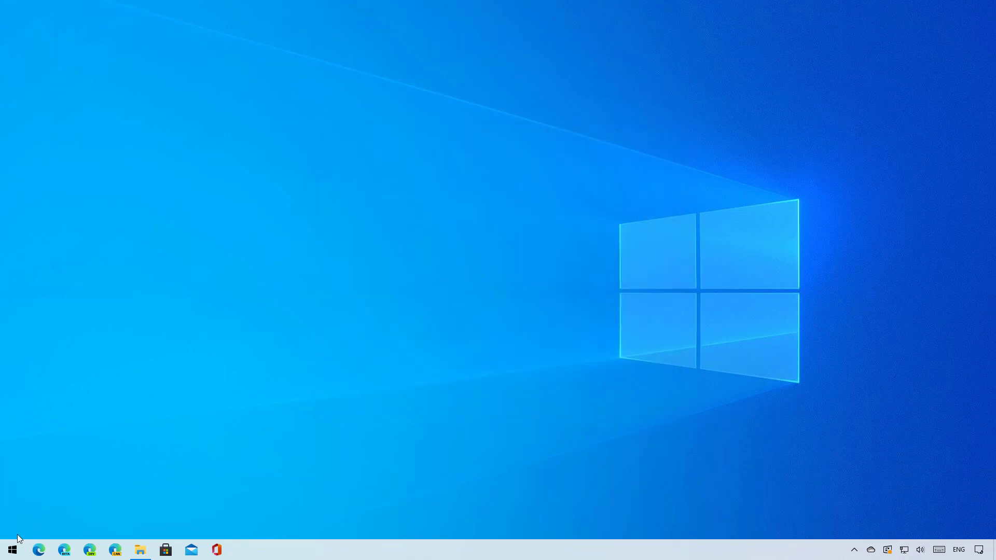
{"action": "left_click", "coordinate": [13, 549]}
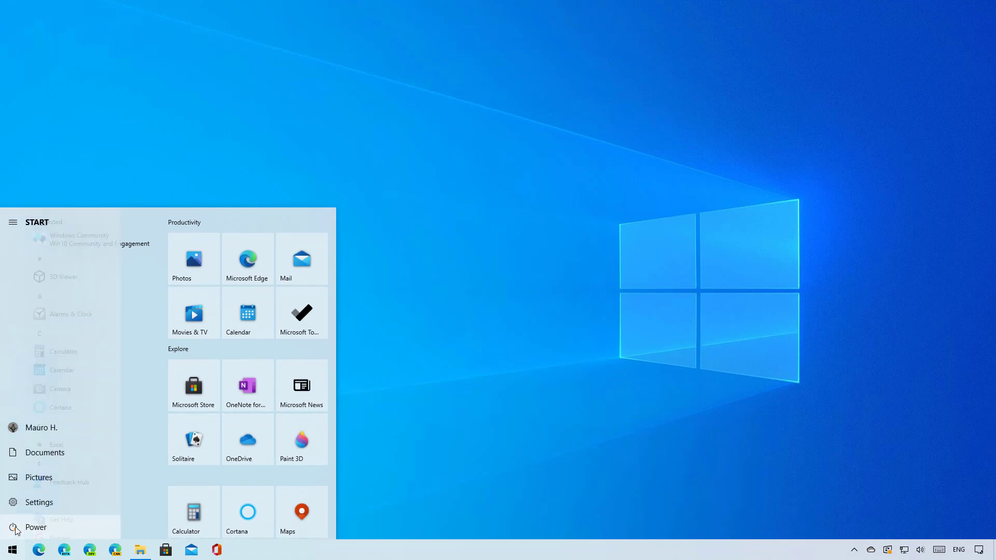
{"action": "left_click", "coordinate": [17, 528]}
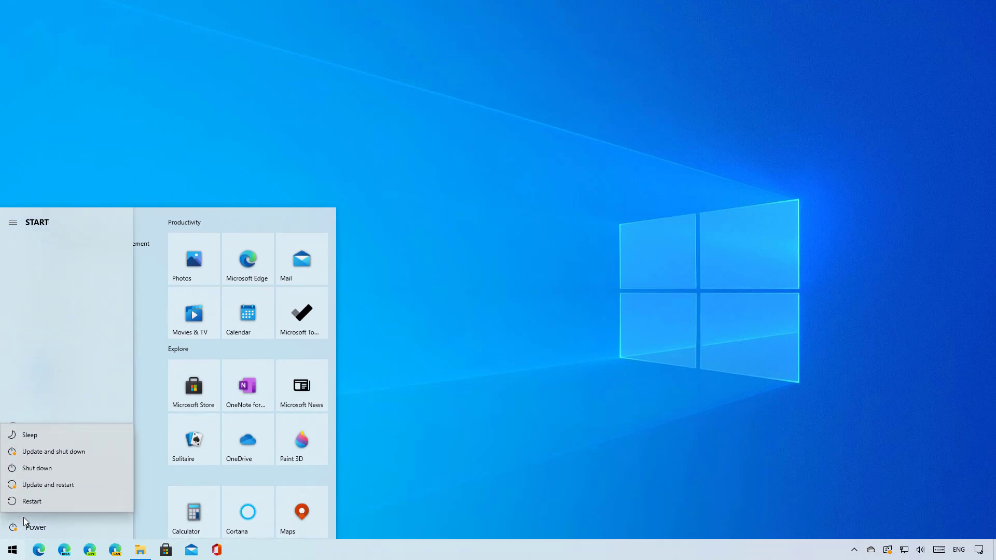
{"action": "left_click", "coordinate": [39, 501]}
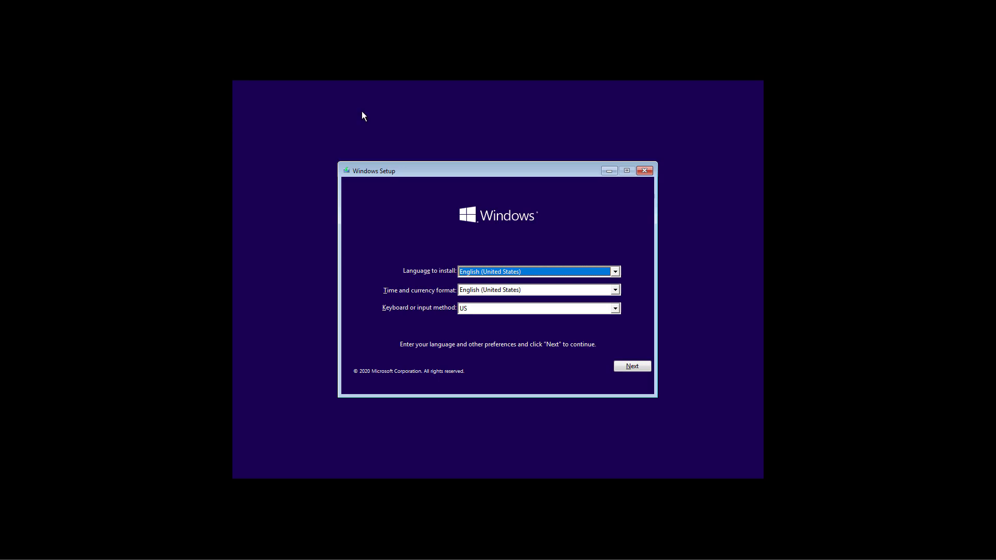
Accept the English (United States) language defaults and continue without a product key
{"action": "left_click", "coordinate": [630, 368]}
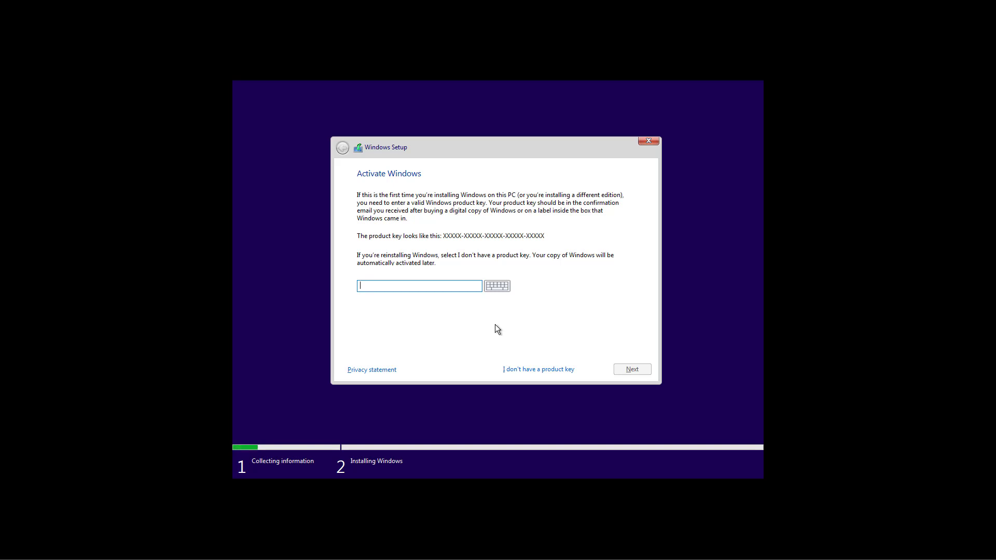
{"action": "left_click", "coordinate": [527, 372]}
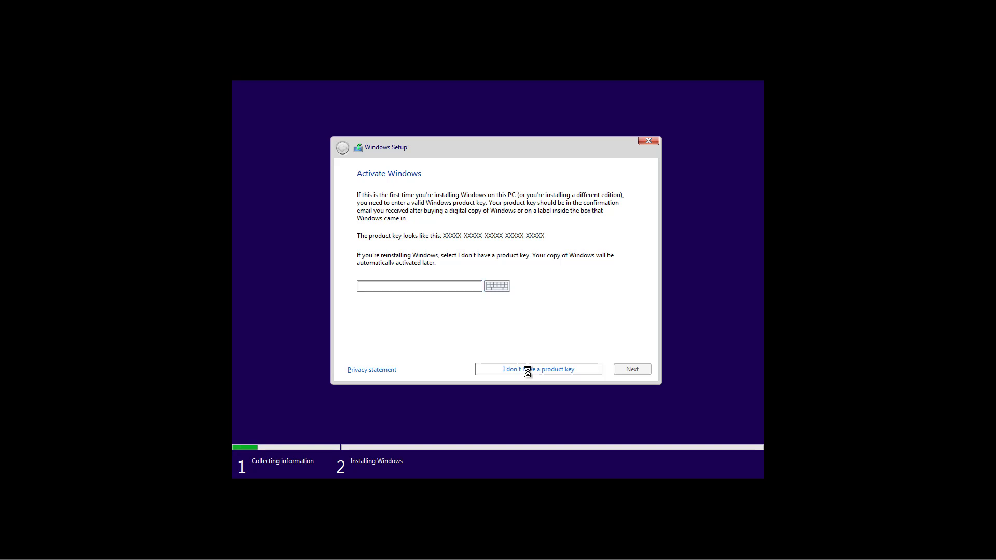
{"action": "left_click", "coordinate": [392, 262]}
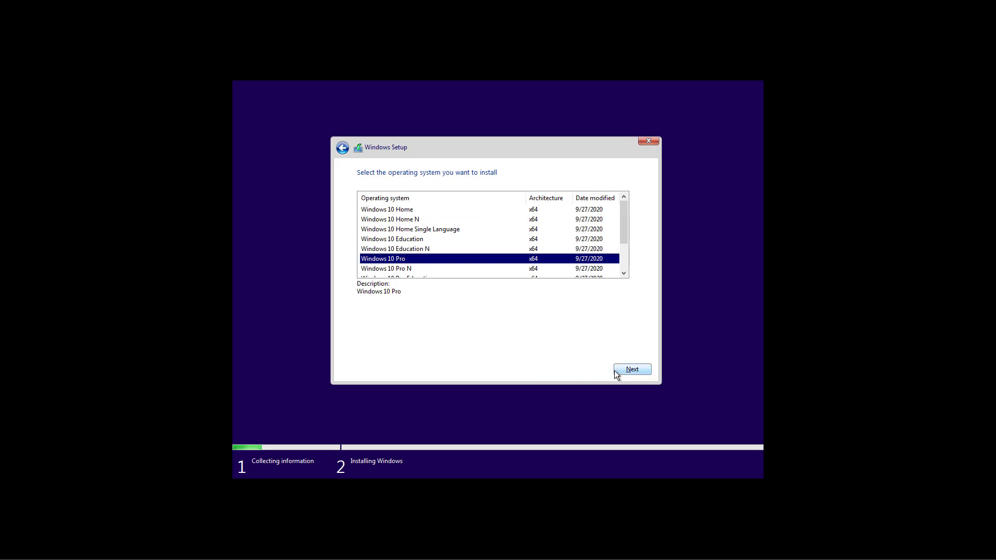
Confirm Windows 10 Pro, accept the license terms, and choose a Custom installation
{"action": "left_click", "coordinate": [648, 371]}
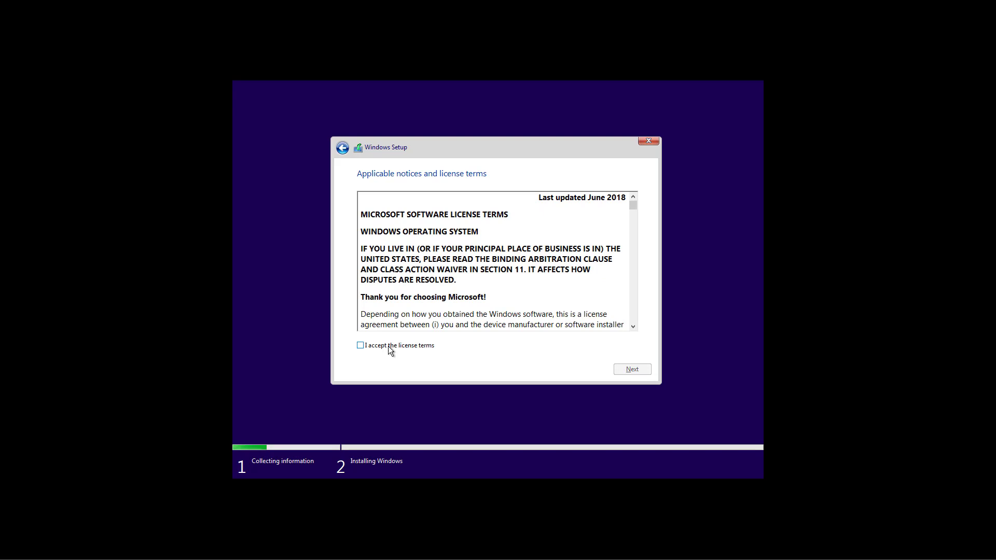
{"action": "left_click", "coordinate": [389, 346]}
{"action": "left_click", "coordinate": [623, 369]}
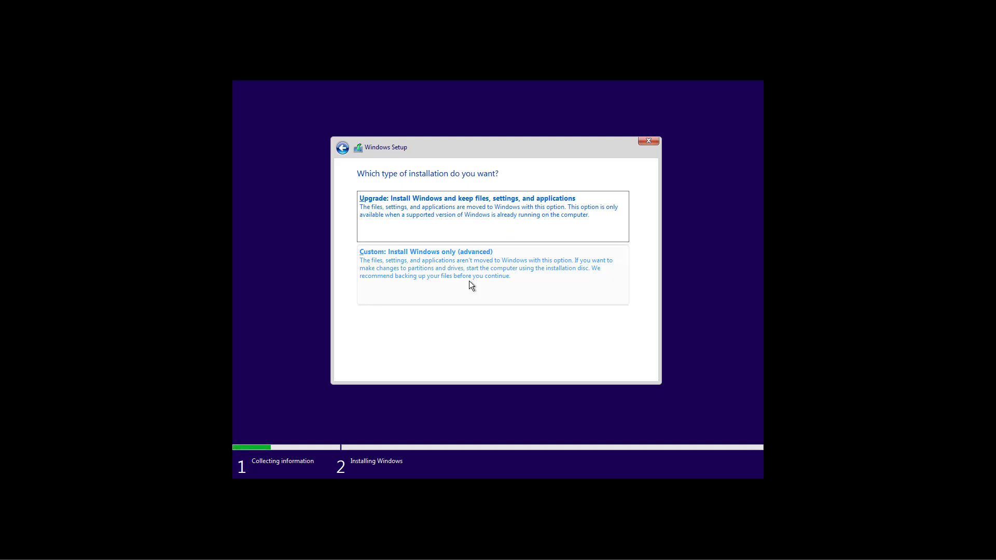
{"action": "left_click", "coordinate": [469, 281]}
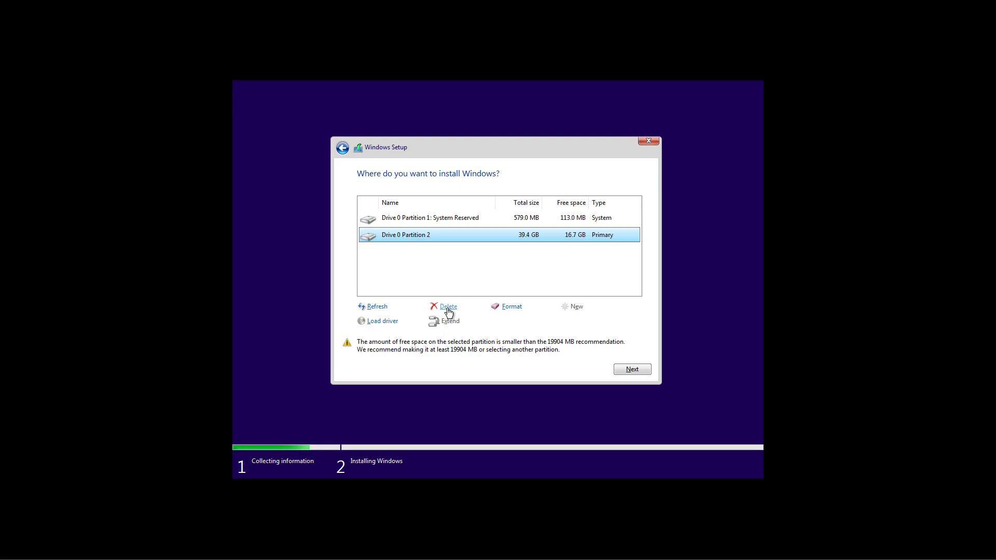
Delete Drive 0 Partition 2 and the System Reserved partition, leaving 40.0 GB unallocated
{"action": "left_click", "coordinate": [446, 307]}
{"action": "left_click", "coordinate": [567, 322]}
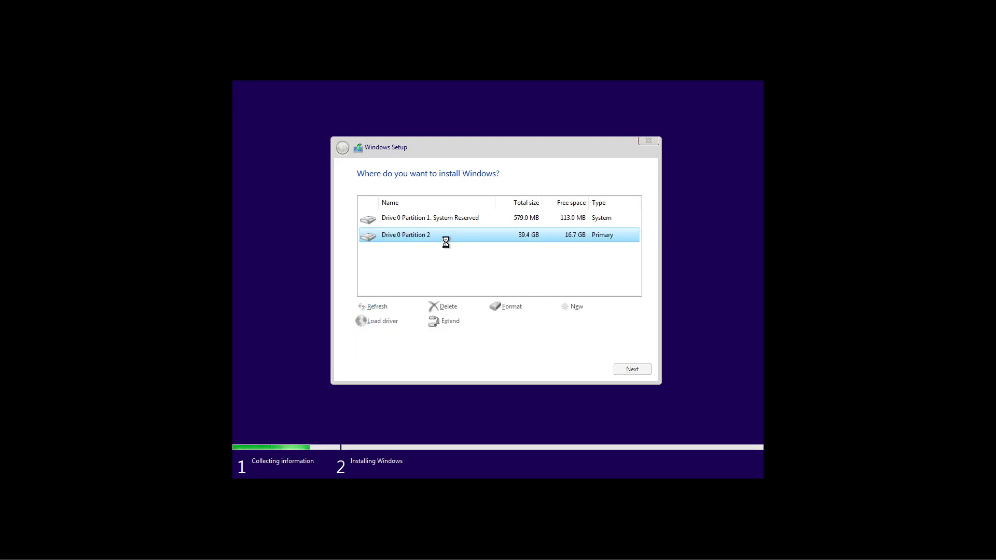
{"action": "left_click", "coordinate": [431, 222]}
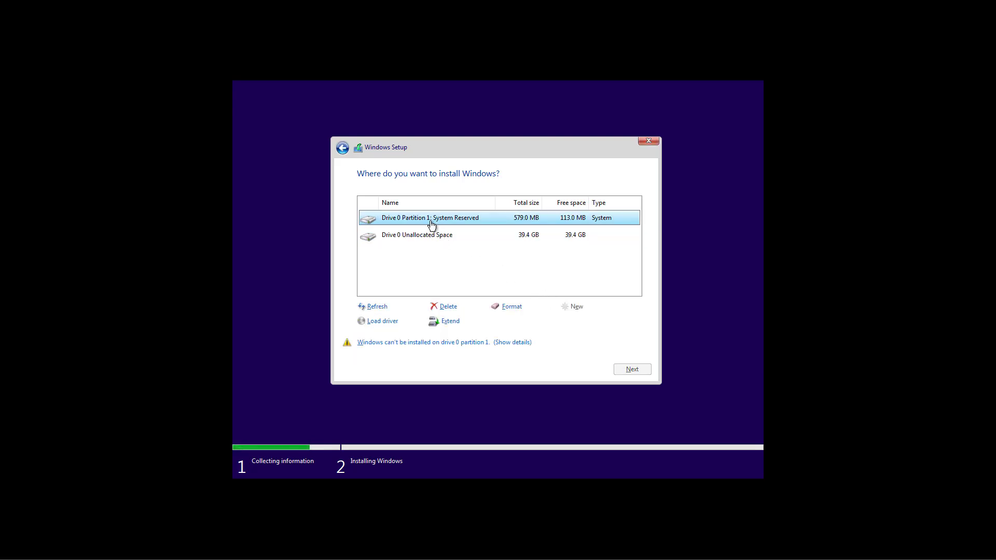
{"action": "left_click", "coordinate": [442, 307]}
{"action": "left_click", "coordinate": [566, 322]}
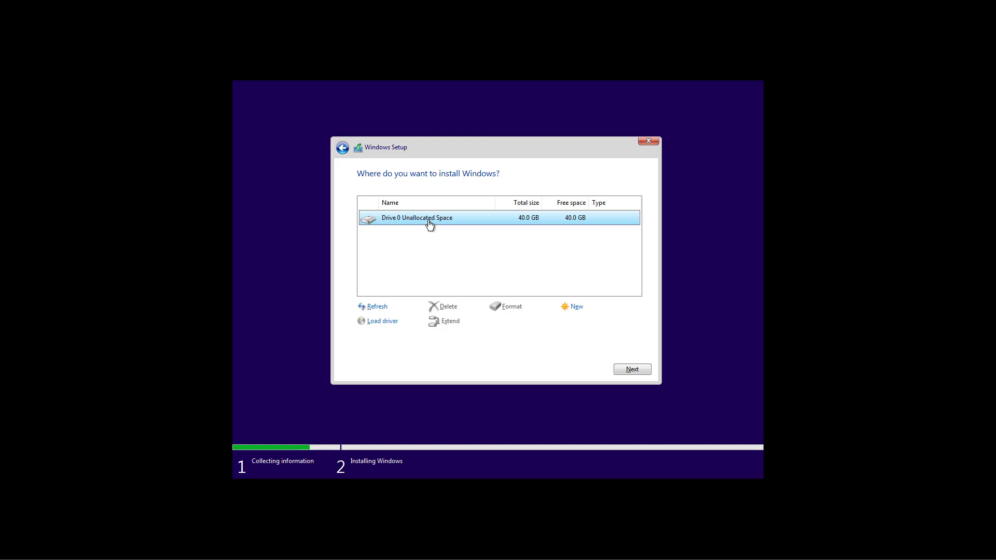
Install Windows 10 onto Drive 0's 40.0 GB unallocated space
{"action": "left_click", "coordinate": [630, 369]}
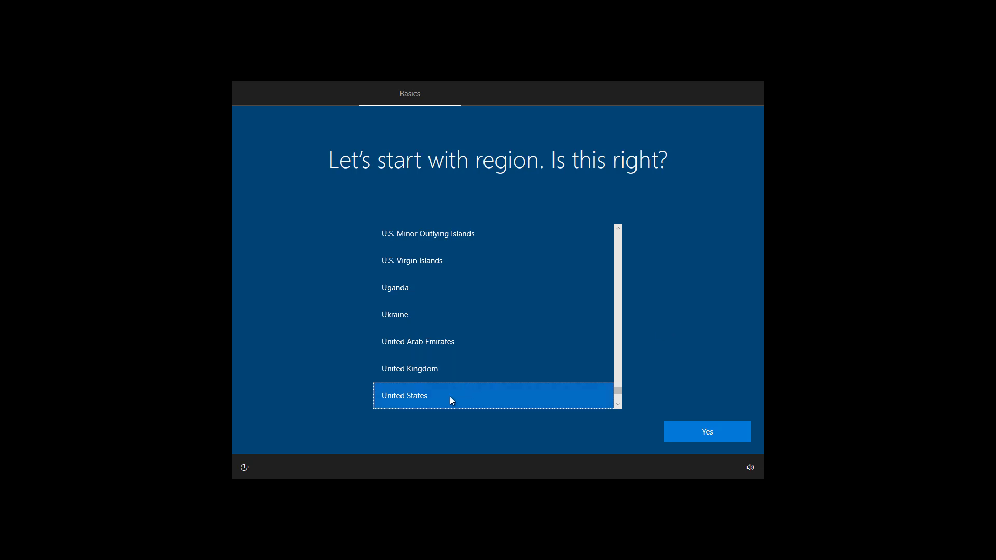
Confirm United States region and US keyboard layout, skipping a second layout
{"action": "left_click", "coordinate": [685, 433]}
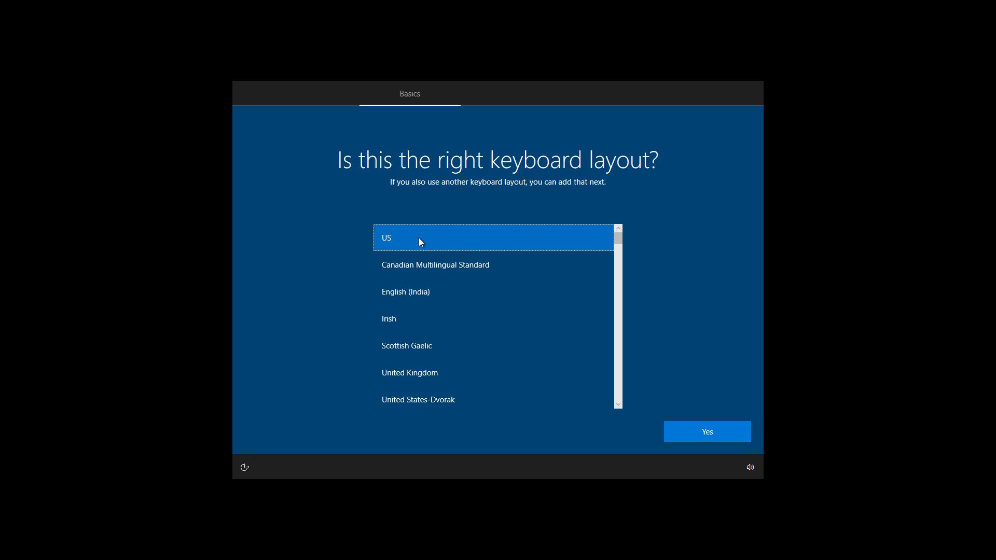
{"action": "left_click", "coordinate": [700, 430]}
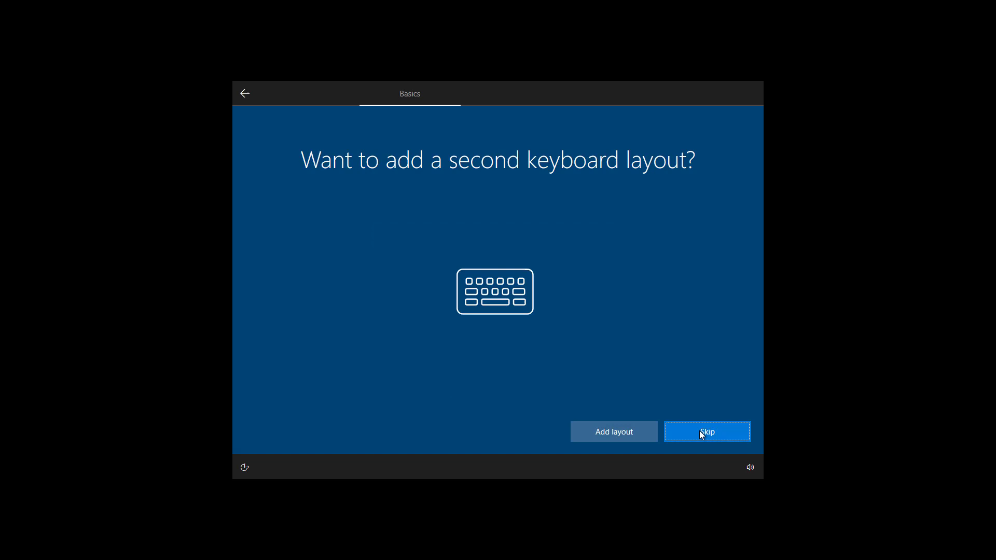
{"action": "left_click", "coordinate": [700, 431]}
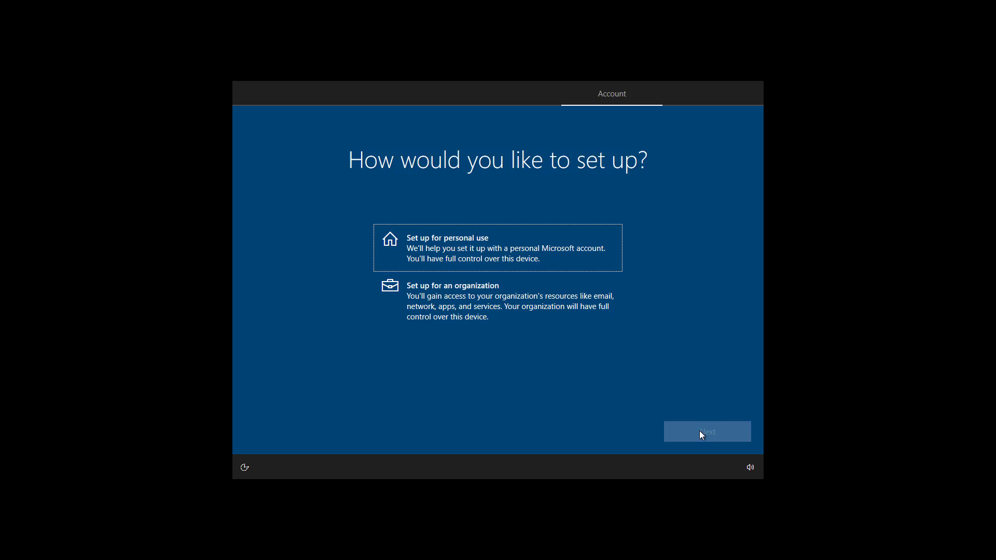
Choose 'Set up for personal use' and go on to account sign-in
{"action": "left_click", "coordinate": [485, 249]}
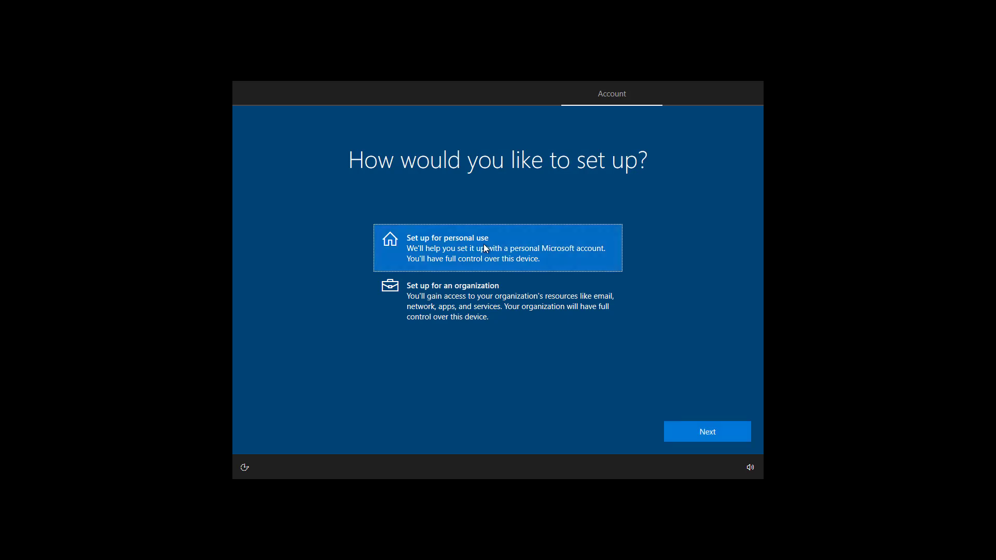
{"action": "left_click", "coordinate": [681, 433]}
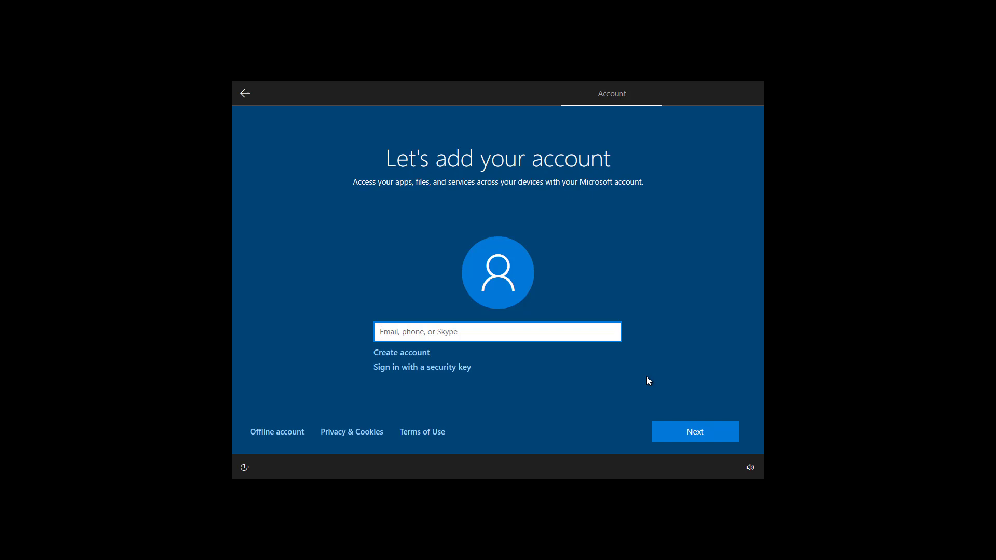
Paste the Microsoft account e-mail address, then the account password, to sign in
{"action": "left_click", "coordinate": [278, 437]}
{"action": "key", "text": "ctrl+v"}
{"action": "left_click", "coordinate": [677, 431]}
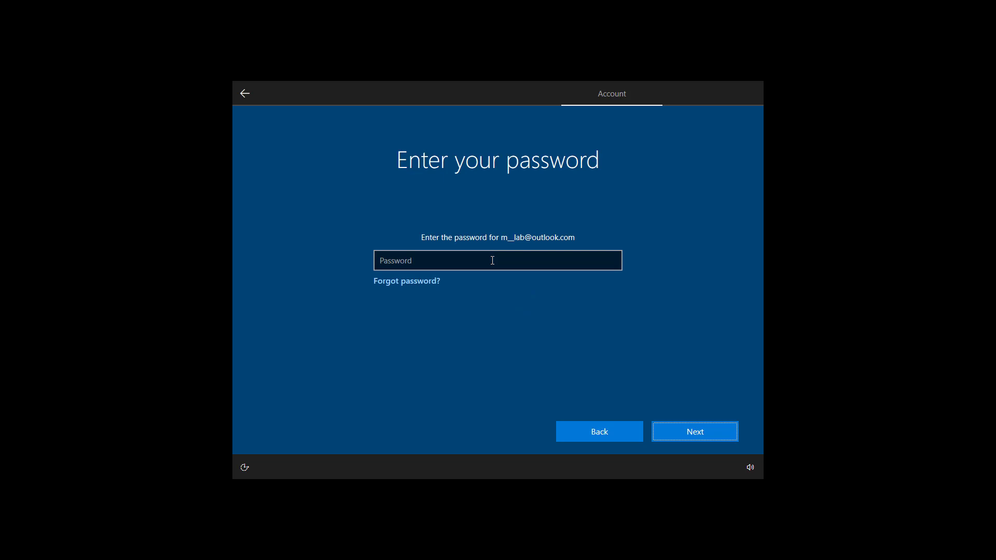
{"action": "left_click", "coordinate": [492, 260]}
{"action": "key", "text": "ctrl+v"}
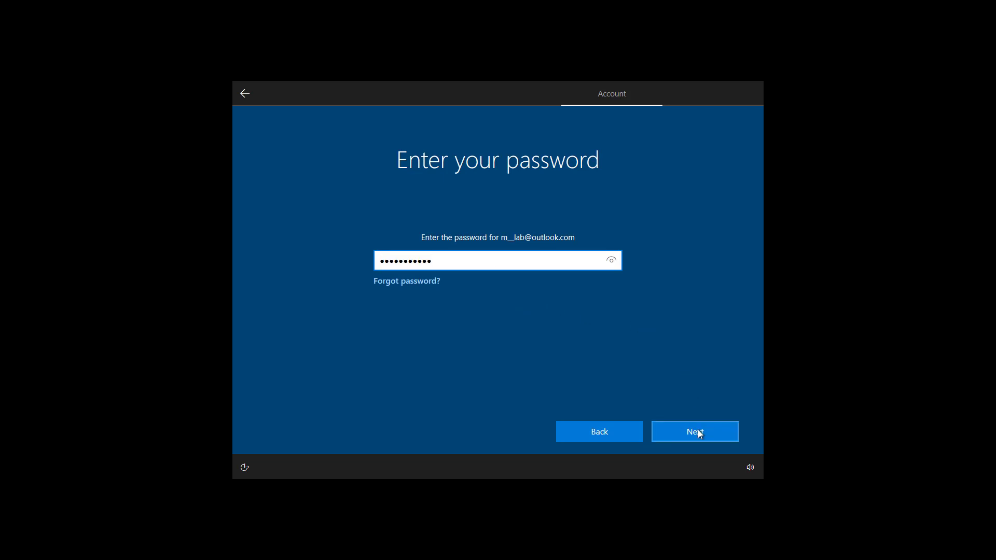
{"action": "left_click", "coordinate": [698, 434]}
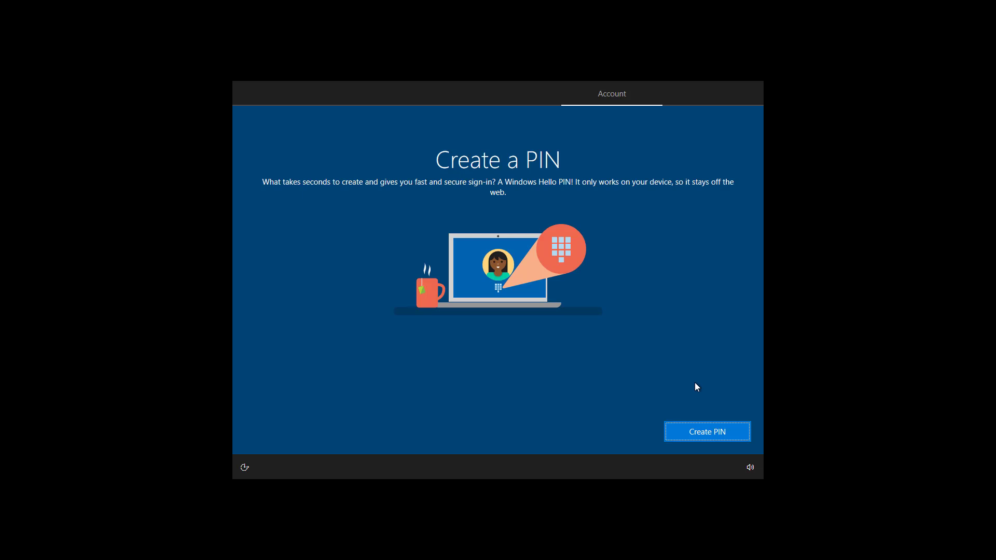
Enter and confirm a four-digit Windows Hello PIN in the New PIN and Confirm PIN fields
{"action": "left_click", "coordinate": [705, 434]}
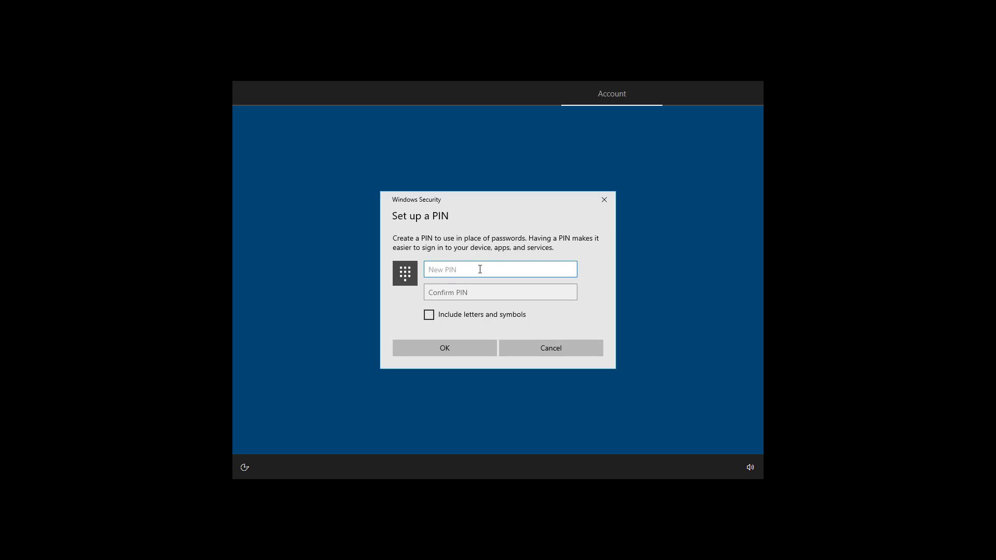
{"action": "type", "text": "1234"}
{"action": "key", "text": "Tab"}
{"action": "type", "text": "1234"}
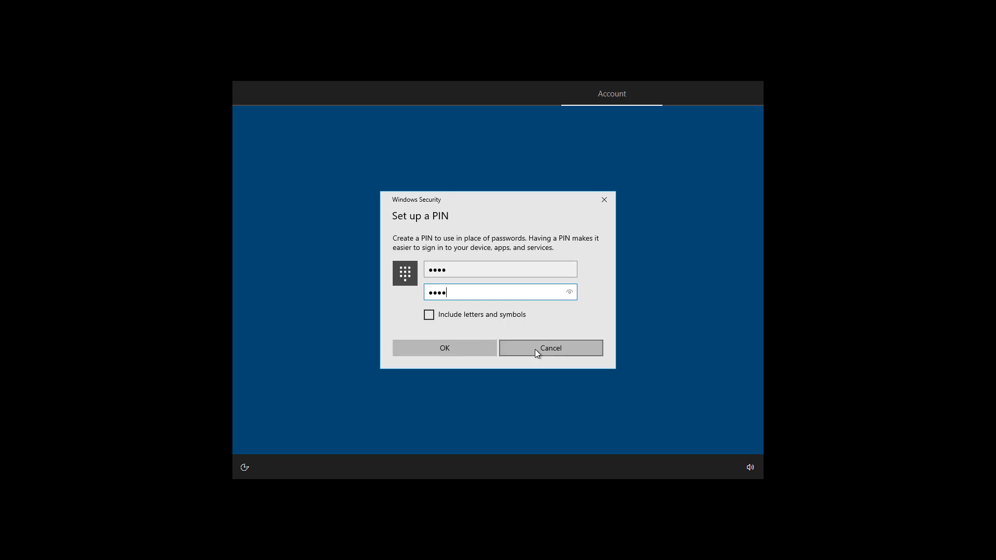
{"action": "left_click", "coordinate": [464, 349]}
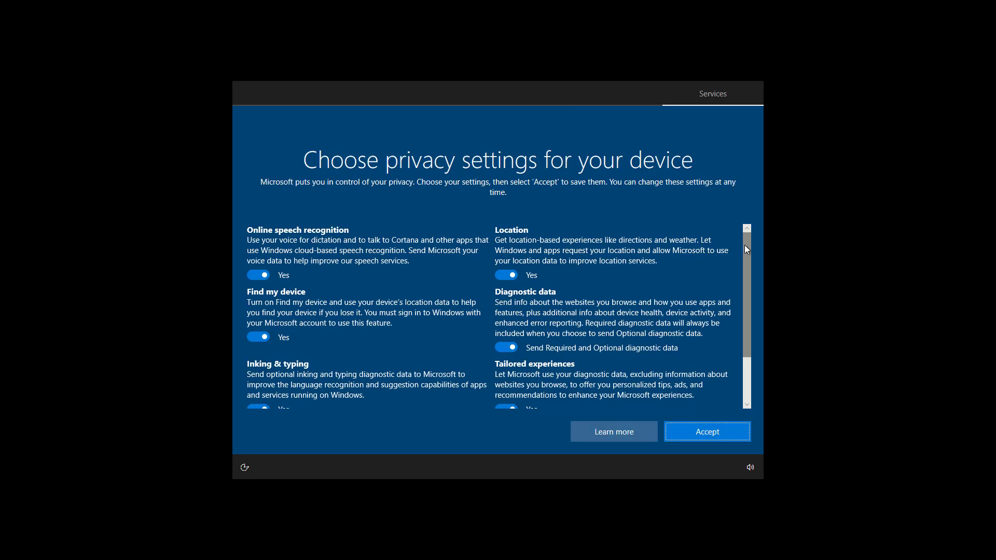
Leave online speech recognition and every other privacy option on Yes, then accept the privacy settings
{"action": "mouse_move", "coordinate": [745, 246]}
{"action": "left_mouse_down"}
{"action": "mouse_move", "coordinate": [746, 279]}
{"action": "mouse_move", "coordinate": [747, 239]}
{"action": "left_mouse_up"}
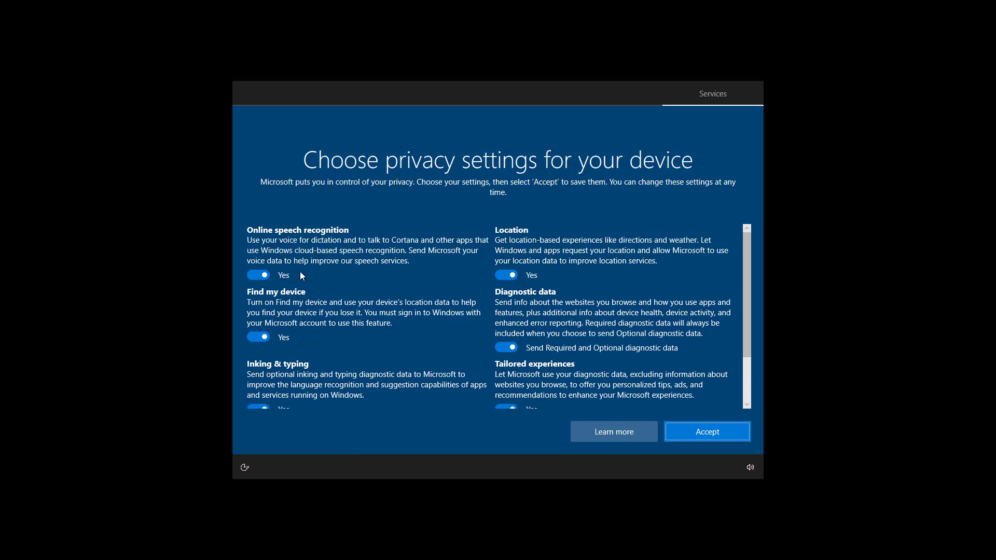
{"action": "left_click", "coordinate": [256, 277]}
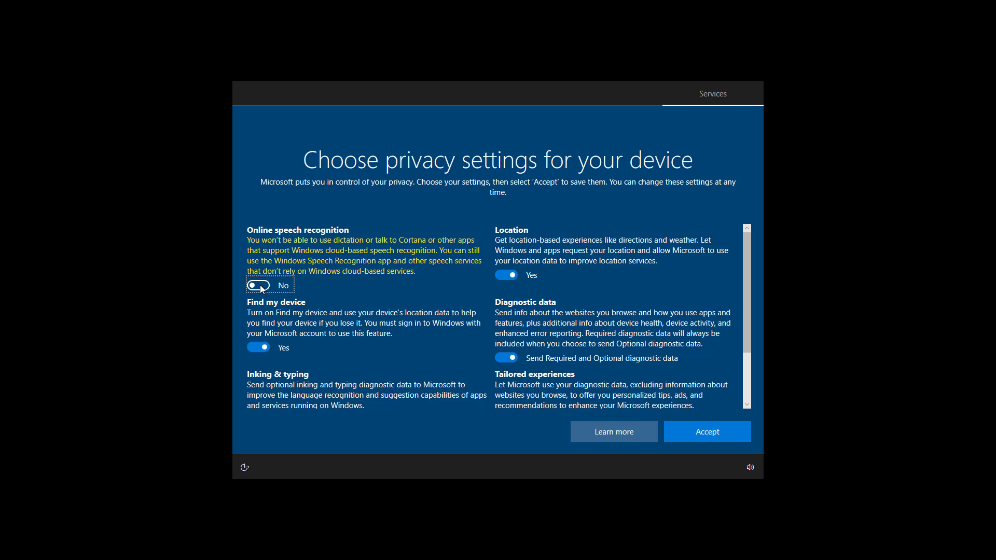
{"action": "left_click", "coordinate": [259, 286]}
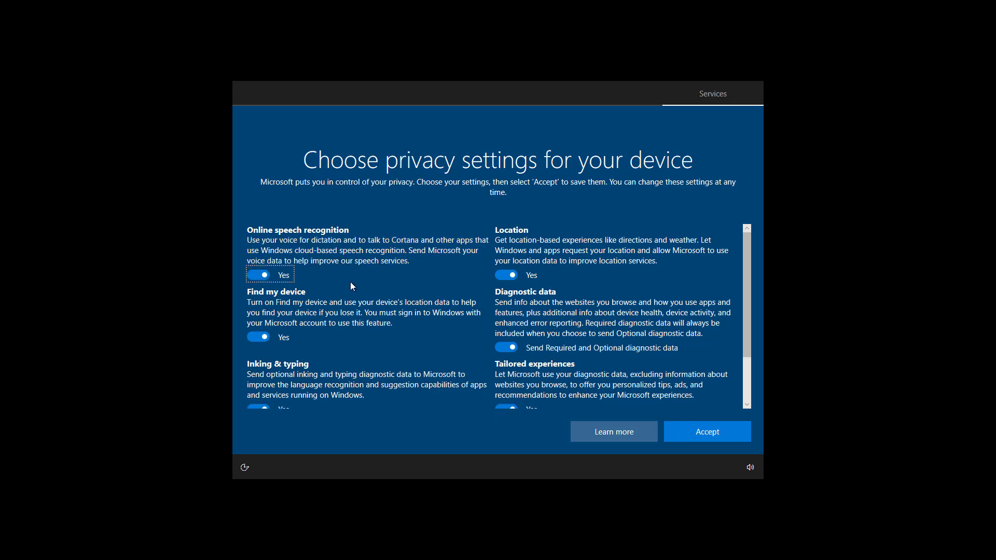
{"action": "scroll", "coordinate": [695, 281], "scroll_direction": "down", "scroll_amount": 3}
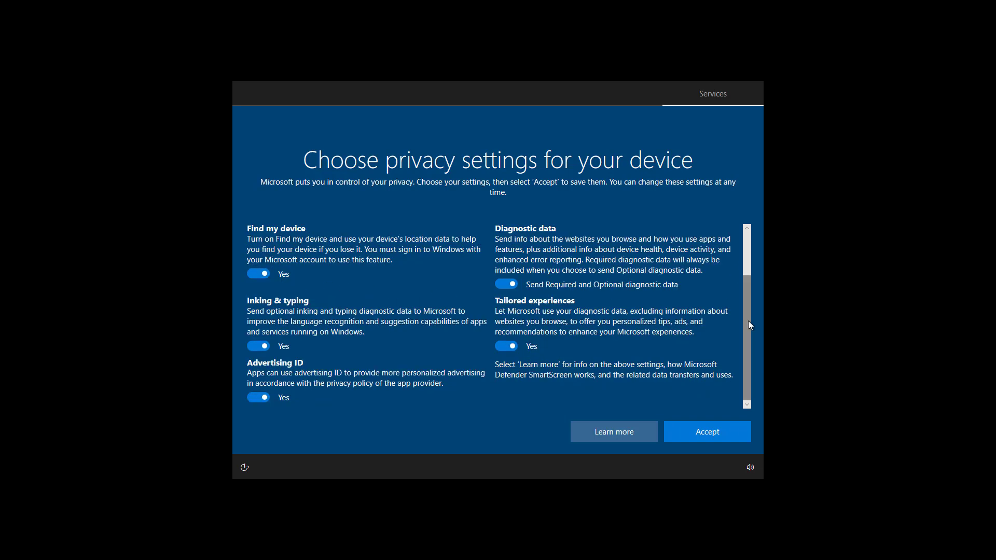
{"action": "left_click", "coordinate": [699, 430]}
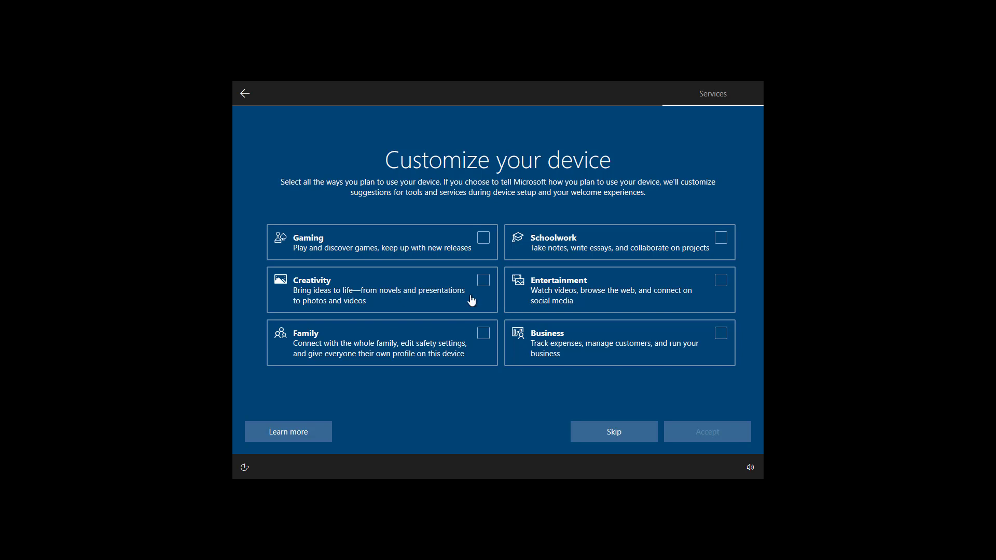
Tick Gaming, Creativity and Business on Customize your device and accept
{"action": "left_click", "coordinate": [486, 240]}
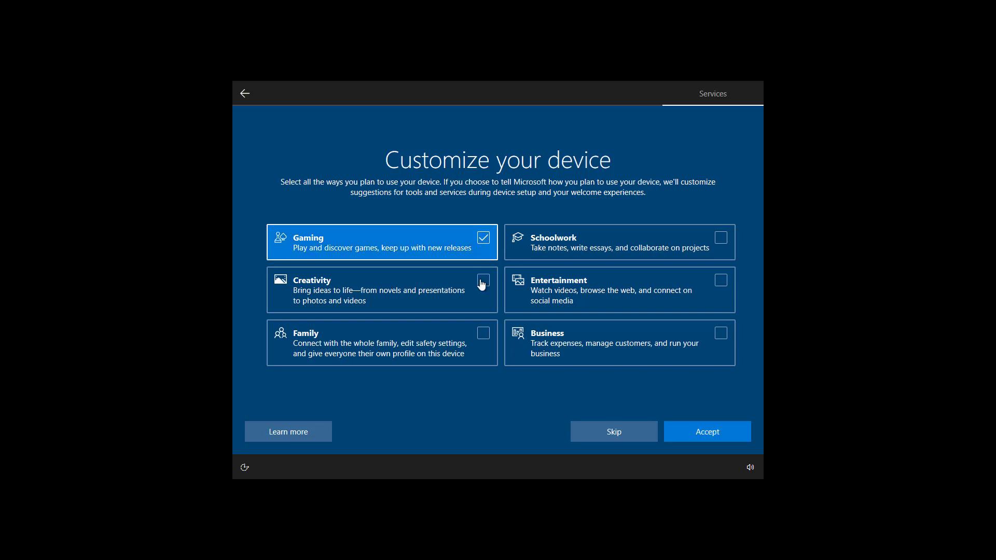
{"action": "left_click", "coordinate": [483, 285]}
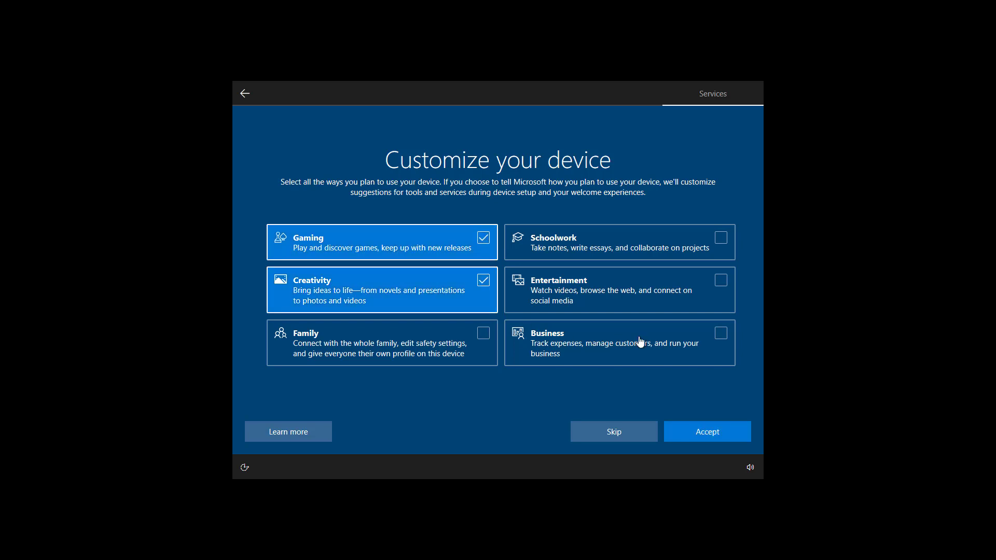
{"action": "left_click", "coordinate": [721, 338]}
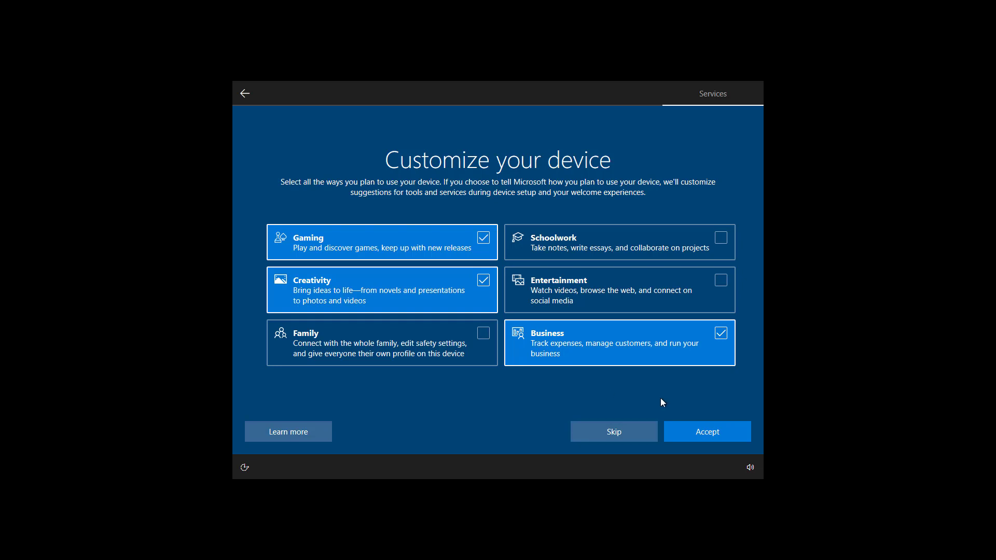
{"action": "left_click", "coordinate": [698, 434]}
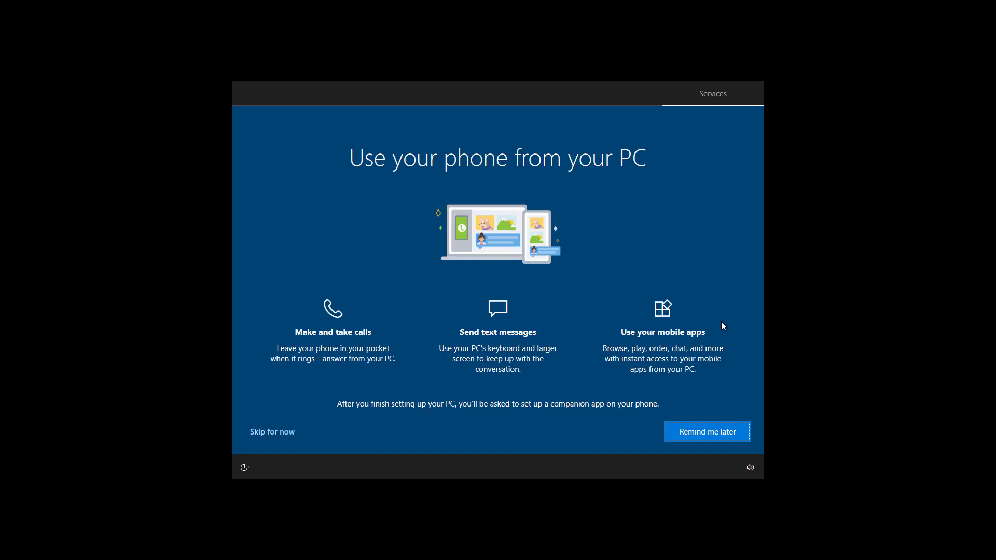
Choose Skip for now for the phone, Only save files to this PC, and No, thanks for Microsoft 365
{"action": "left_click", "coordinate": [266, 434]}
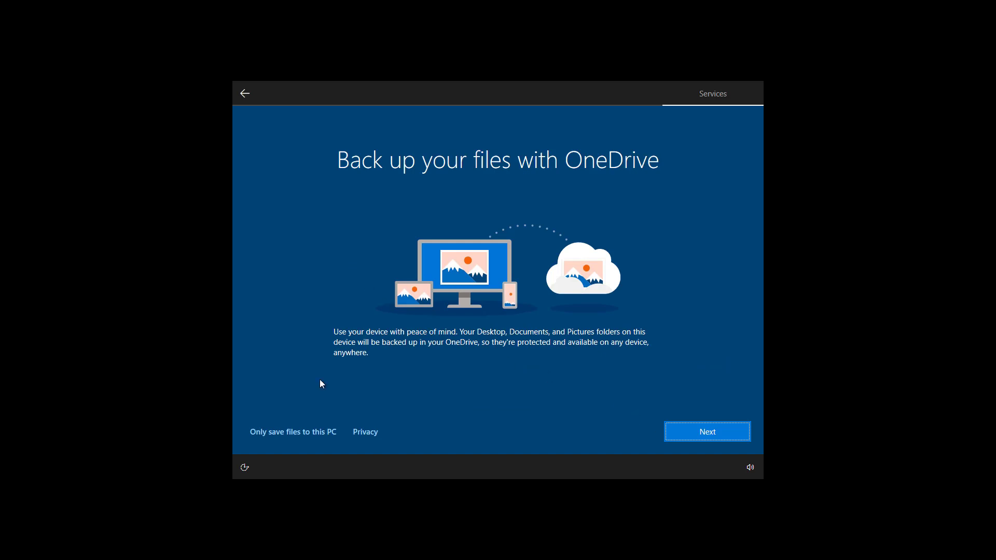
{"action": "left_click", "coordinate": [276, 439]}
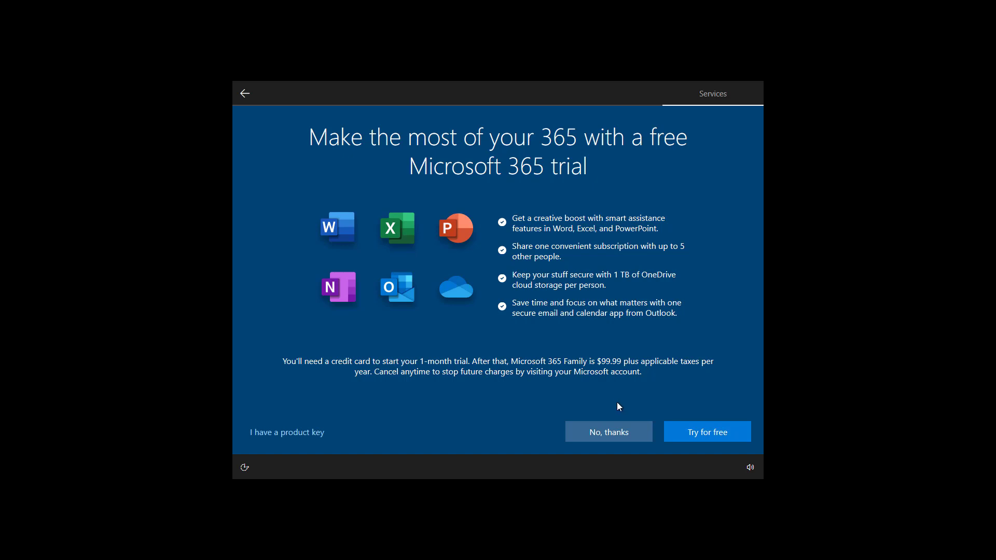
{"action": "left_click", "coordinate": [587, 432]}
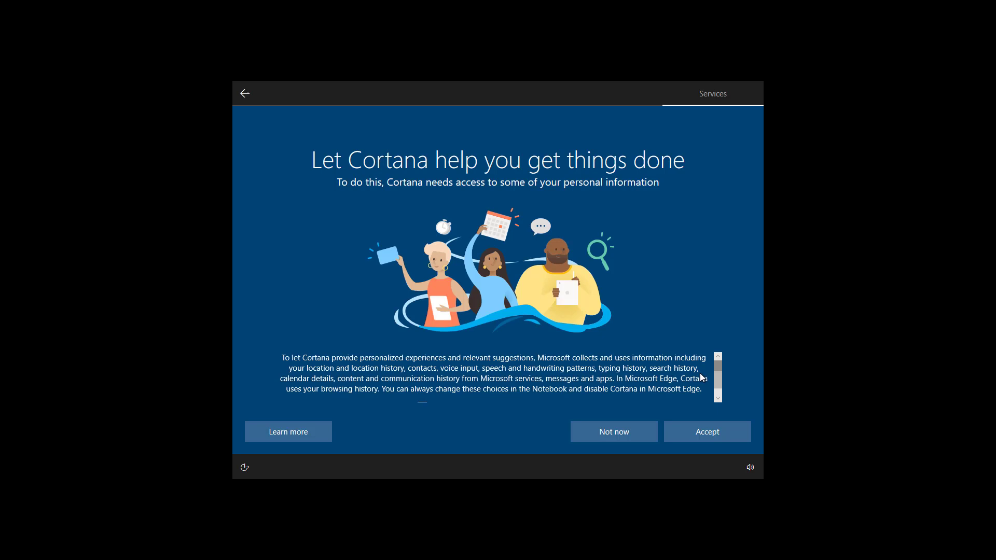
Scroll down through the Cortana consent text
{"action": "scroll", "coordinate": [422, 399], "scroll_direction": "down", "scroll_amount": 1}
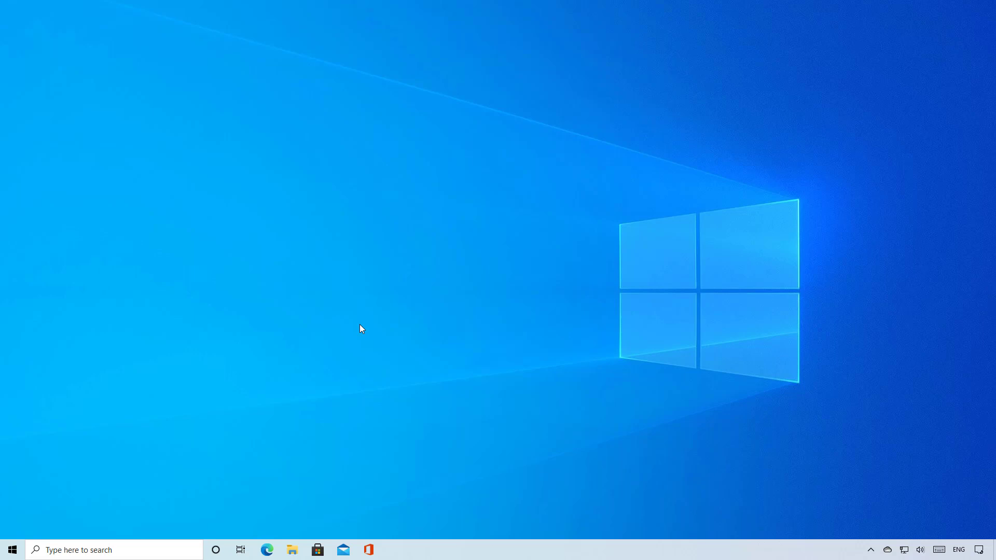
Check Settings > System > About for Windows 10 Pro version 21H1, then close Settings
{"action": "left_click", "coordinate": [12, 549]}
{"action": "left_click", "coordinate": [13, 502]}
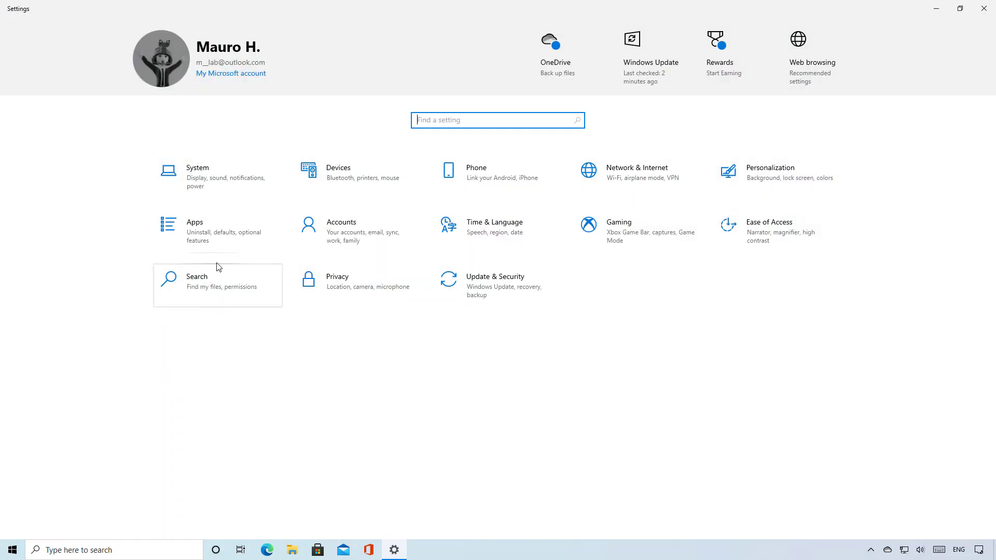
{"action": "left_click", "coordinate": [207, 177]}
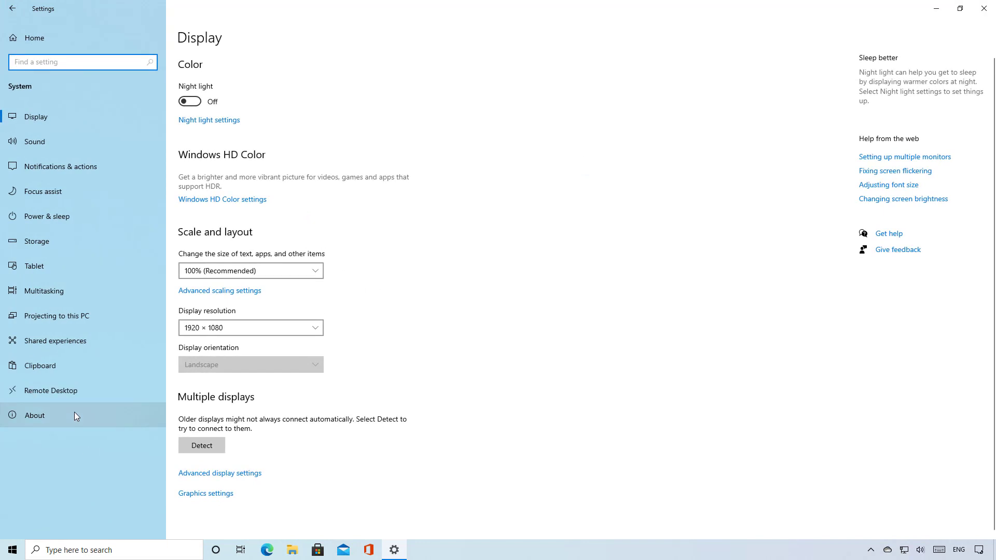
{"action": "left_click", "coordinate": [74, 412]}
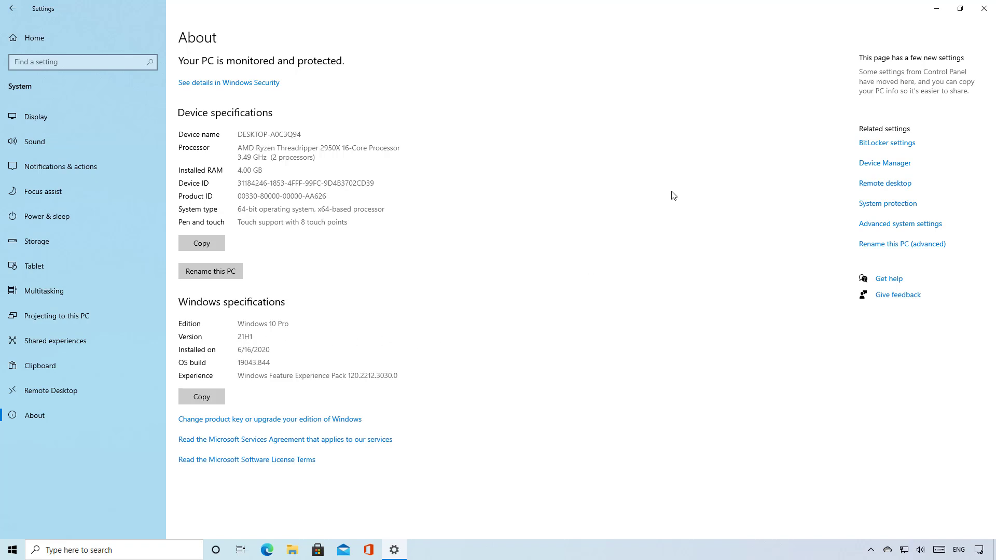
{"action": "left_click", "coordinate": [983, 9]}
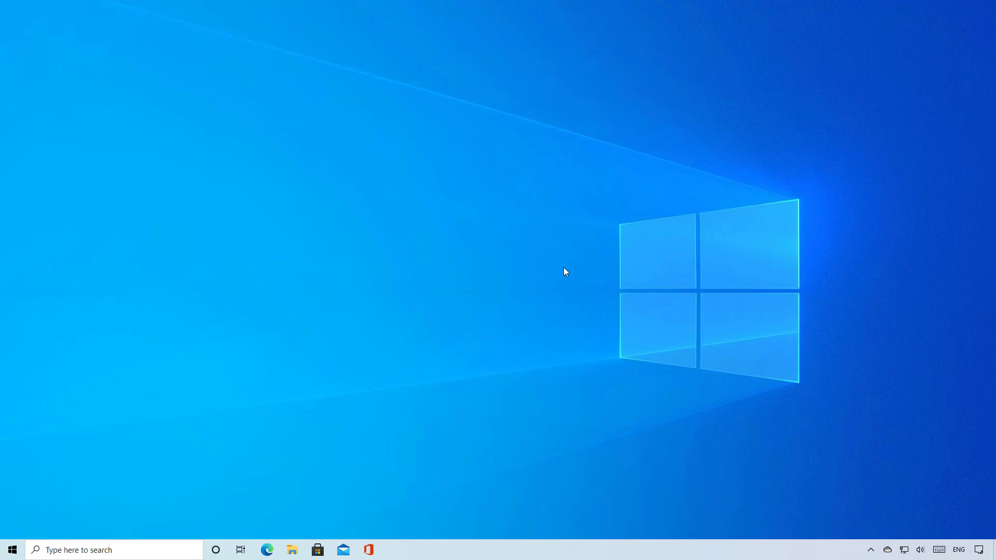